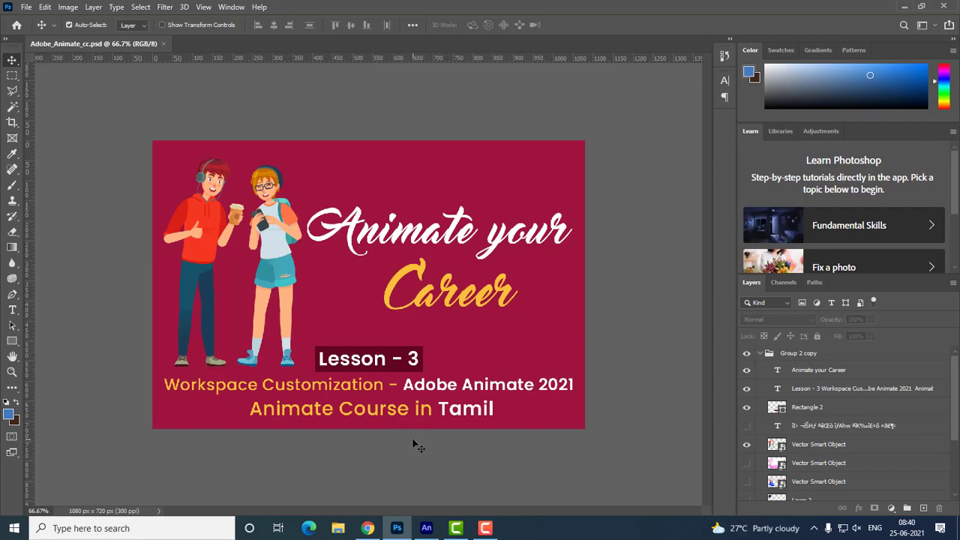
Switch to Adobe Animate and start a new document
{"action": "left_click", "coordinate": [428, 530]}
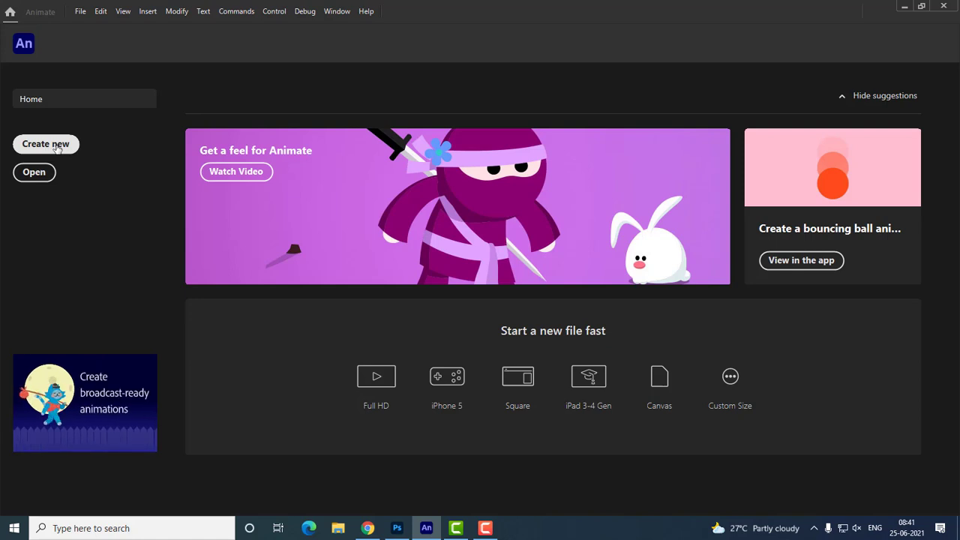
{"action": "left_click", "coordinate": [80, 13]}
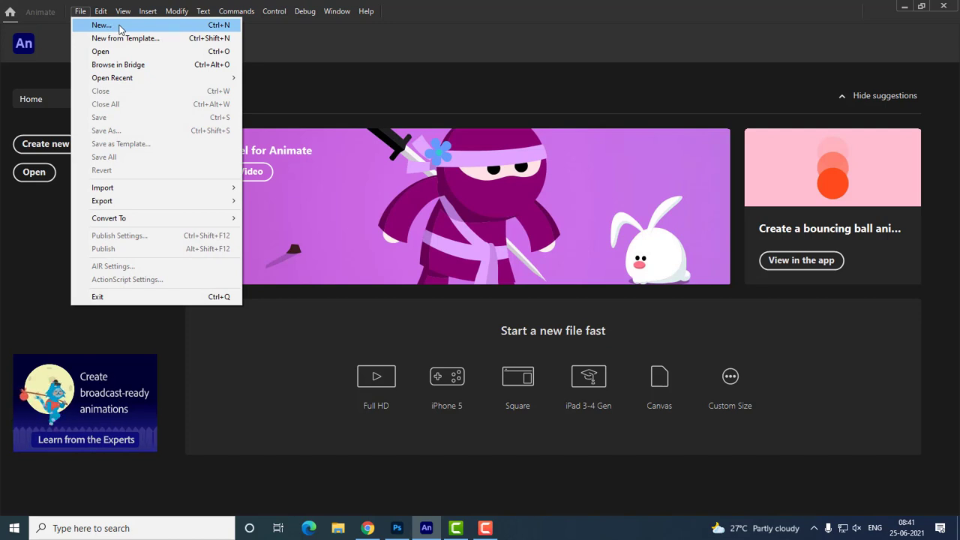
{"action": "left_click", "coordinate": [294, 37]}
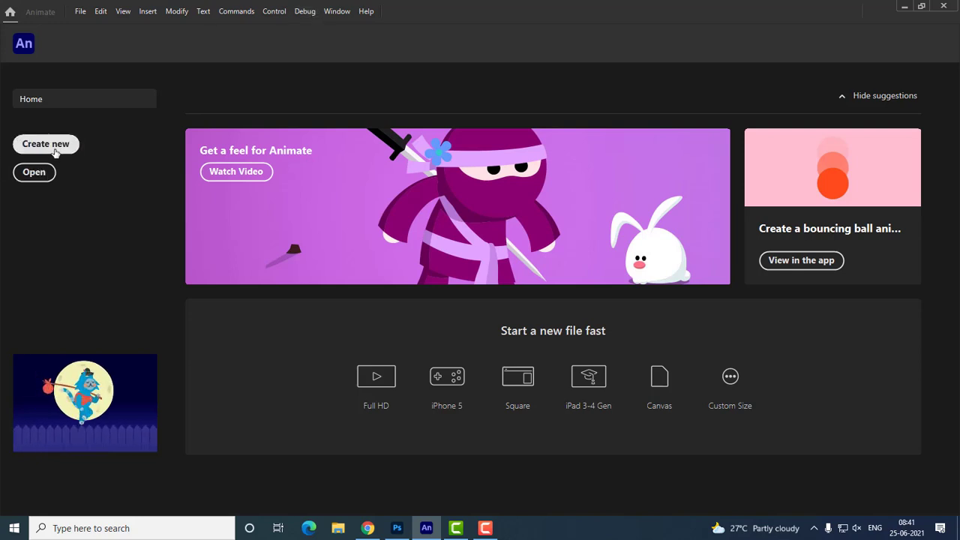
{"action": "left_click", "coordinate": [81, 11]}
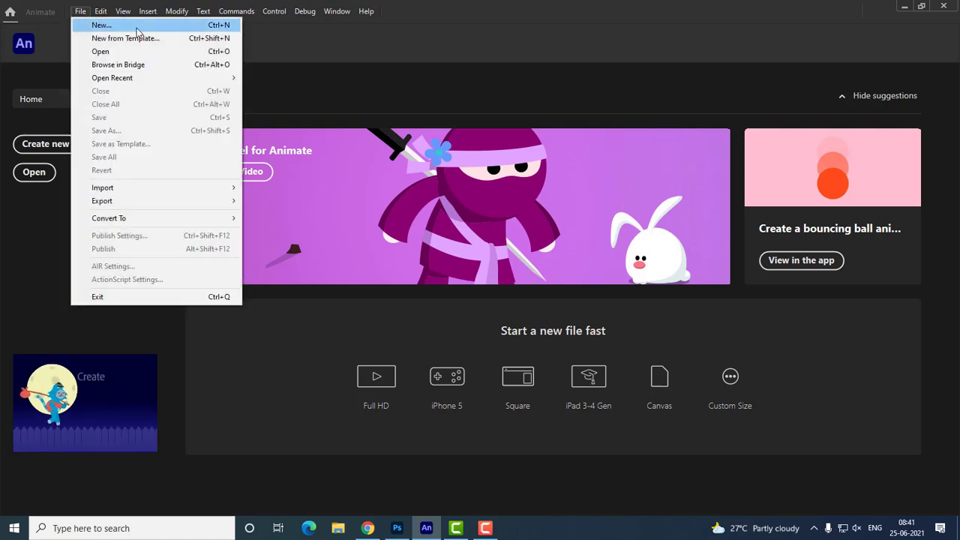
{"action": "left_click", "coordinate": [200, 30]}
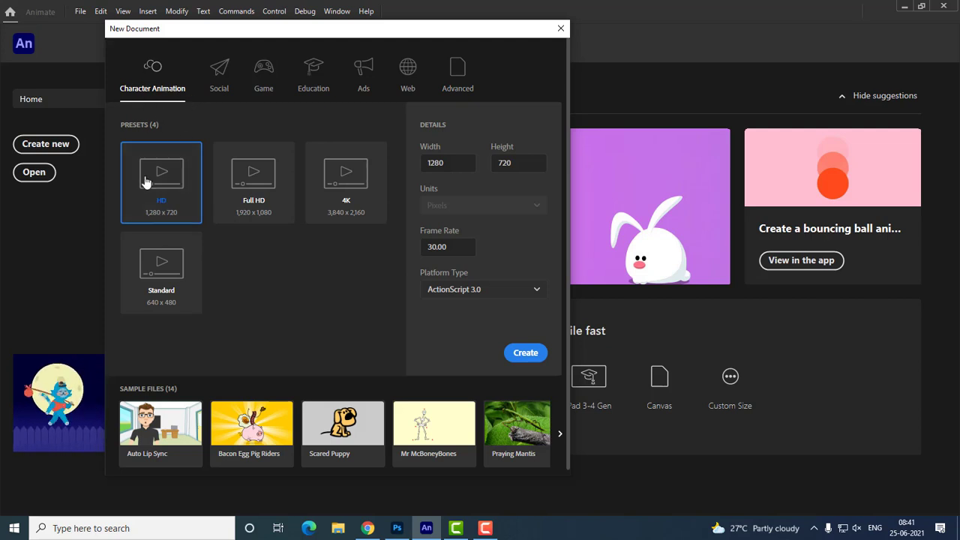
Create an HD Character Animation document, 1280 x 720 pixels at 30 fps, with ActionScript 3.0 as the platform type
{"action": "left_click_drag", "start_coordinate": [150, 189], "coordinate": [247, 216]}
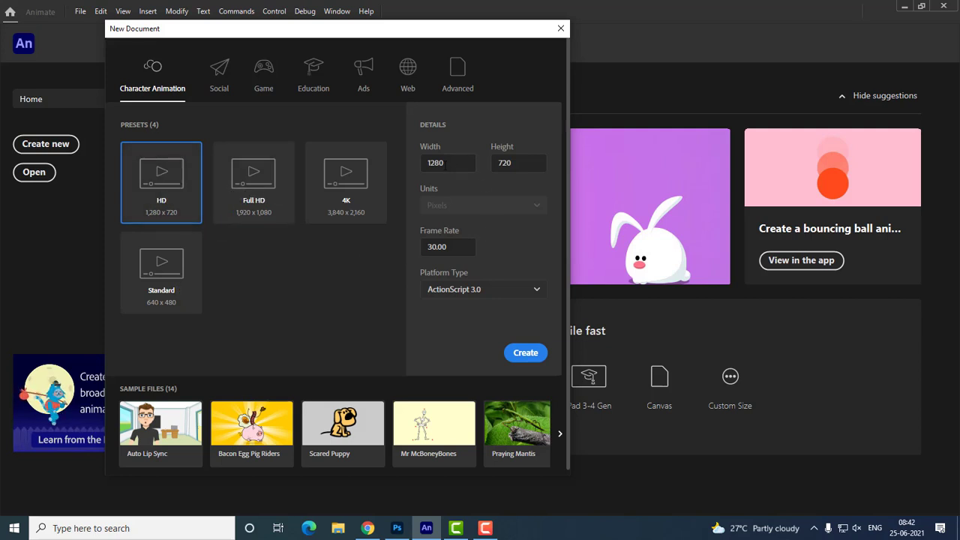
{"action": "key", "text": "Tab"}
{"action": "left_click", "coordinate": [526, 166]}
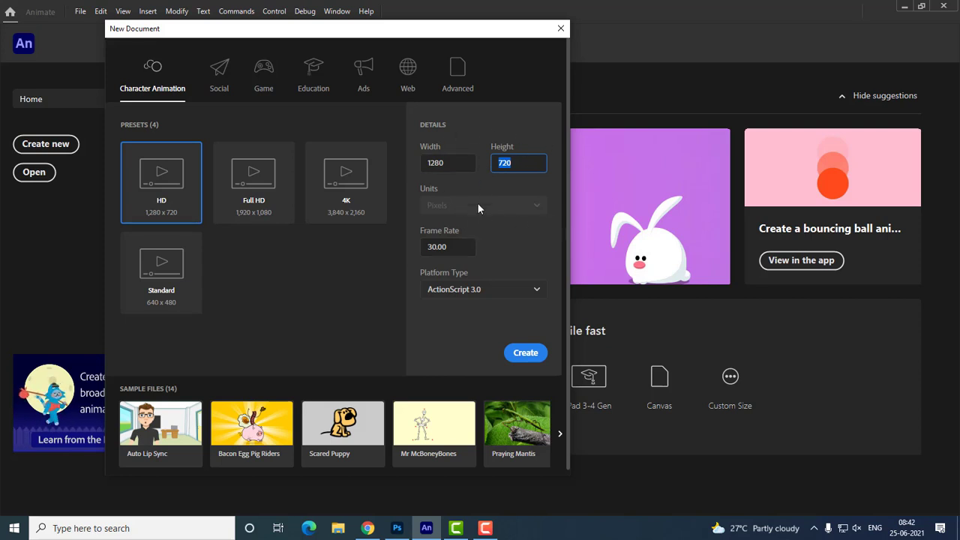
{"action": "left_click", "coordinate": [421, 248]}
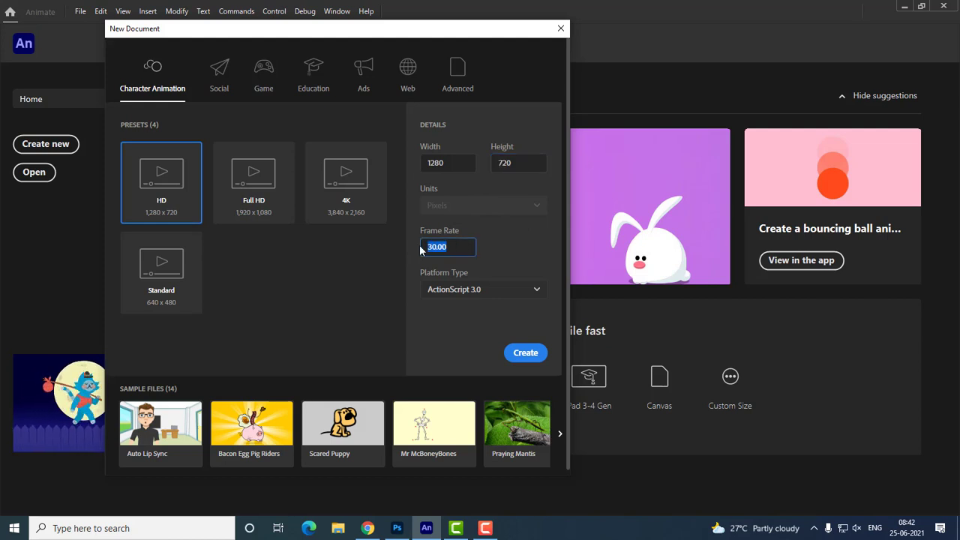
{"action": "left_click", "coordinate": [465, 251]}
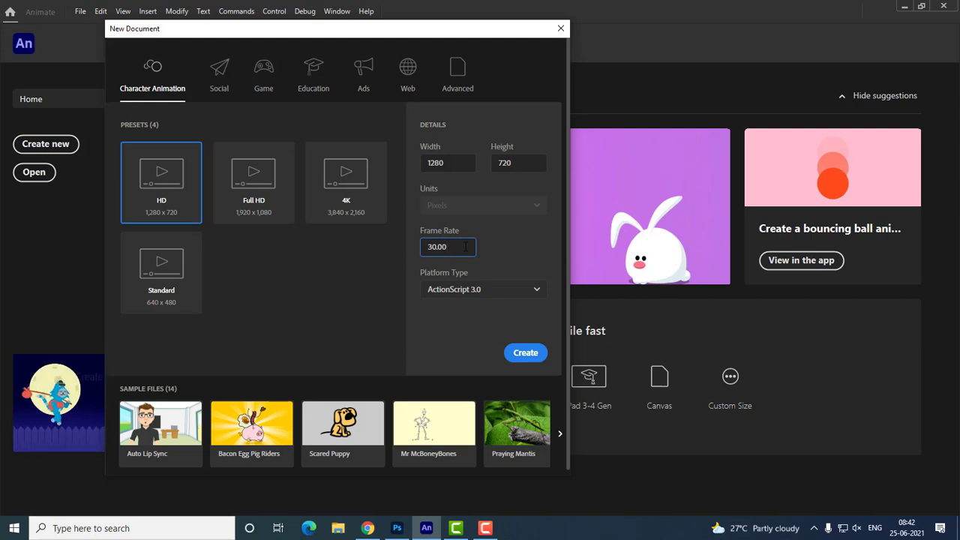
{"action": "left_click_drag", "start_coordinate": [465, 246], "coordinate": [399, 245]}
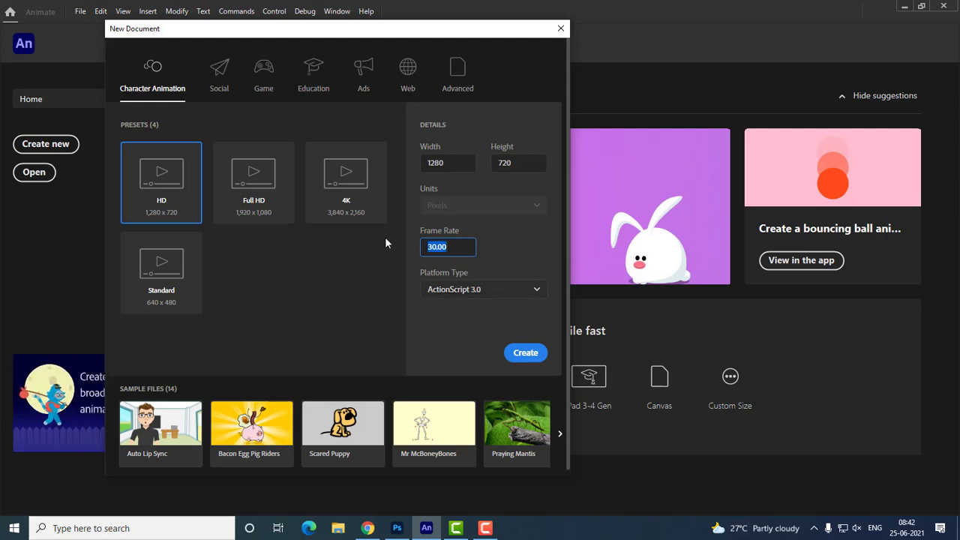
{"action": "left_click", "coordinate": [471, 291]}
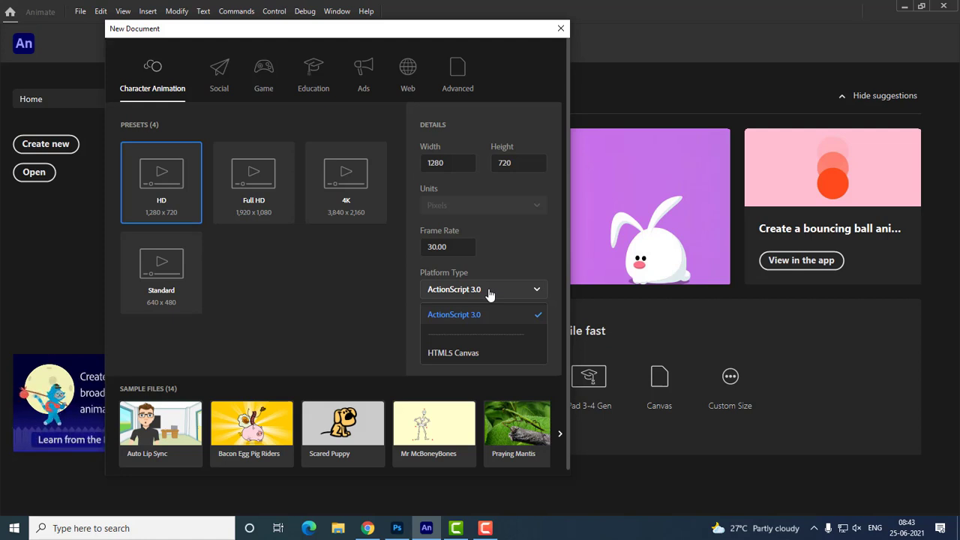
{"action": "left_click", "coordinate": [472, 315]}
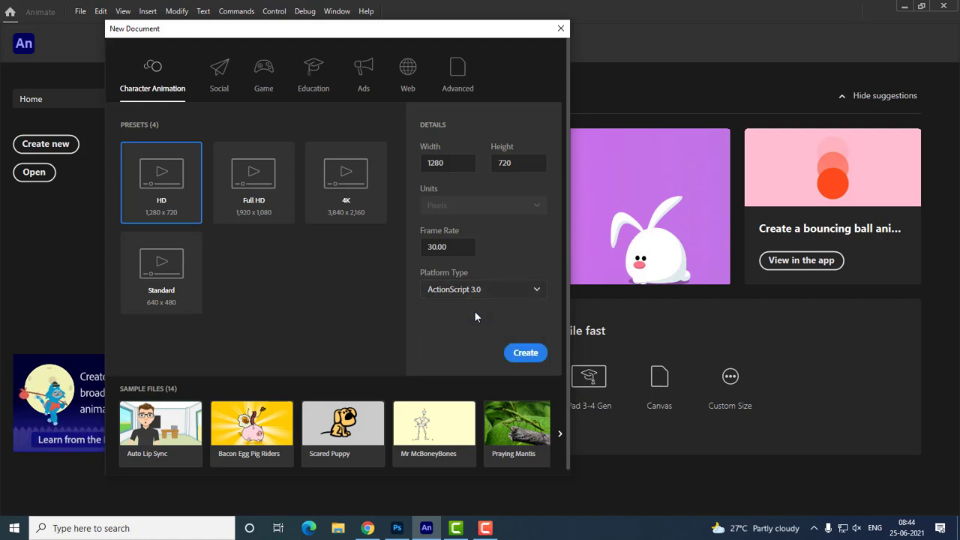
{"action": "left_click", "coordinate": [524, 354]}
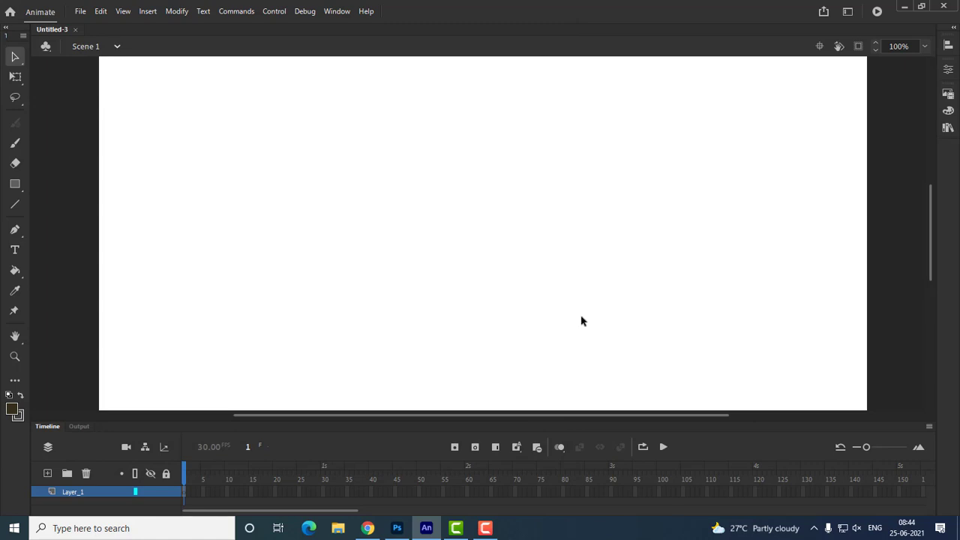
Zoom the view out to 25% so the whole stage is in sight
{"action": "key", "text": "ctrl+minus"}
{"action": "key", "text": "ctrl+minus"}
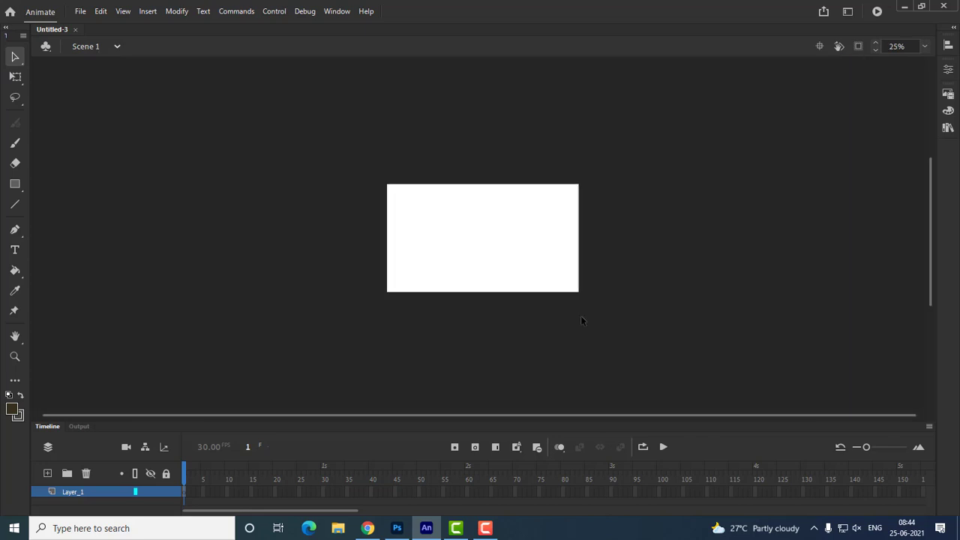
{"action": "key", "text": "ctrl+equal"}
{"action": "key", "text": "ctrl+equal"}
{"action": "key", "text": "ctrl+equal"}
{"action": "key", "text": "ctrl+minus"}
{"action": "key", "text": "ctrl+minus"}
{"action": "key", "text": "ctrl+minus"}
{"action": "left_click", "coordinate": [337, 15]}
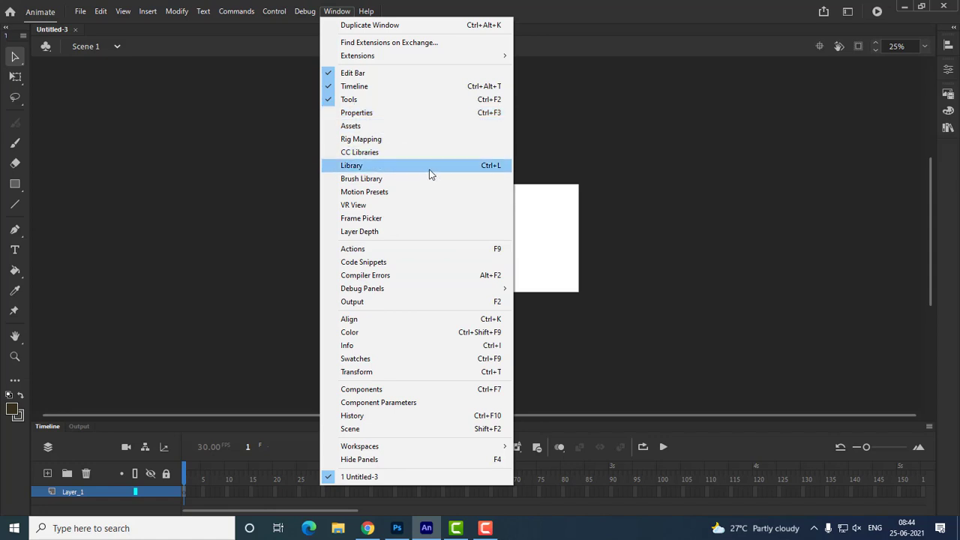
{"action": "left_click", "coordinate": [338, 11]}
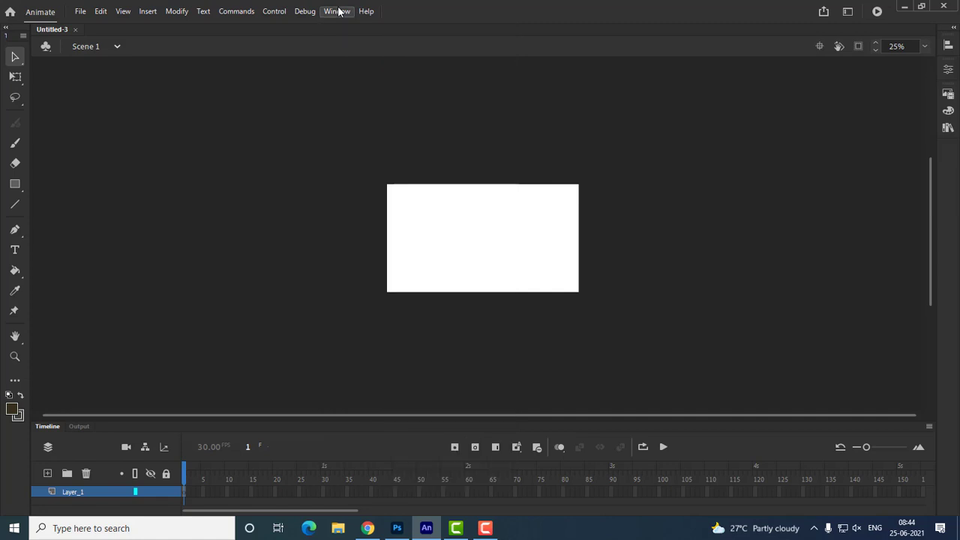
{"action": "left_click", "coordinate": [338, 10]}
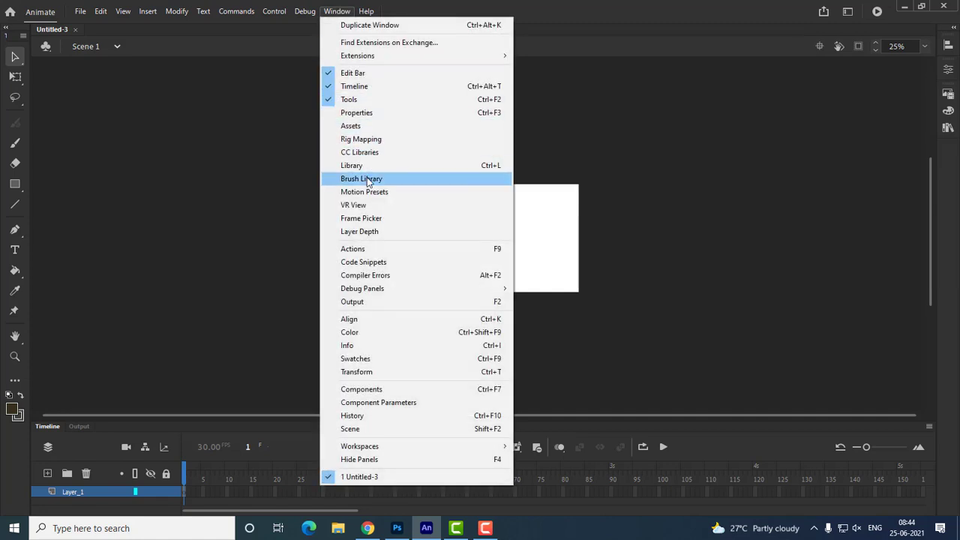
{"action": "left_click", "coordinate": [616, 42]}
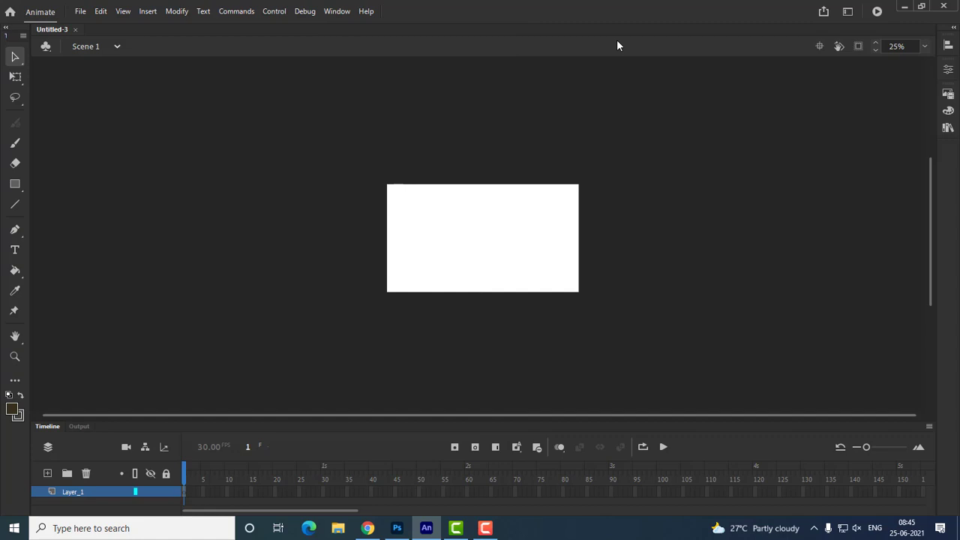
{"action": "left_click", "coordinate": [337, 11]}
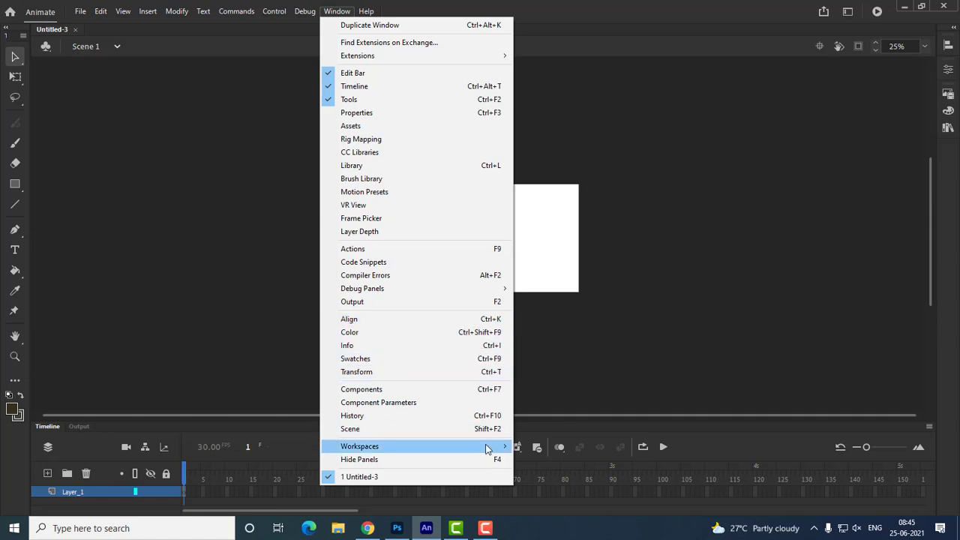
{"action": "mouse_move", "coordinate": [477, 444]}
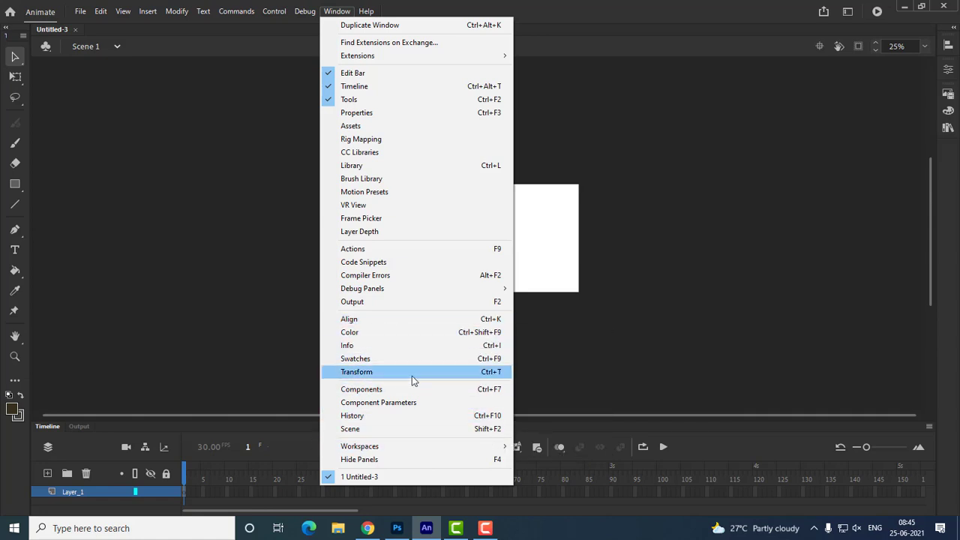
{"action": "left_click", "coordinate": [753, 247]}
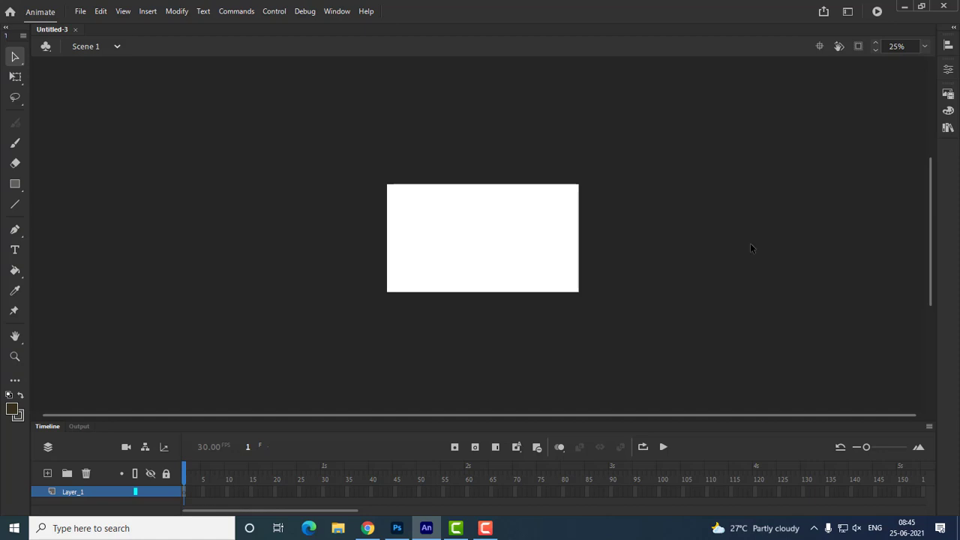
Switch to the Animator workspace and return to the Basic workspace
{"action": "left_click", "coordinate": [855, 14]}
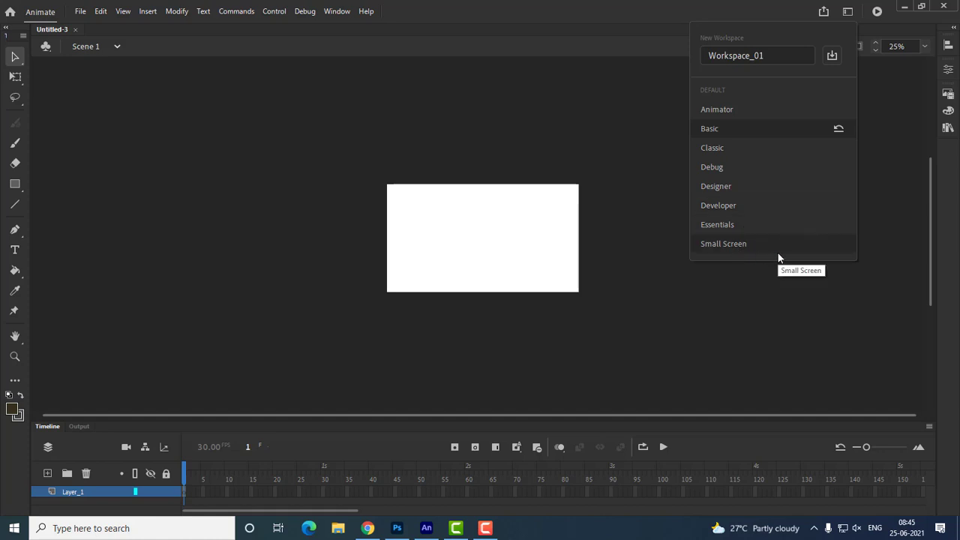
{"action": "left_click", "coordinate": [738, 110]}
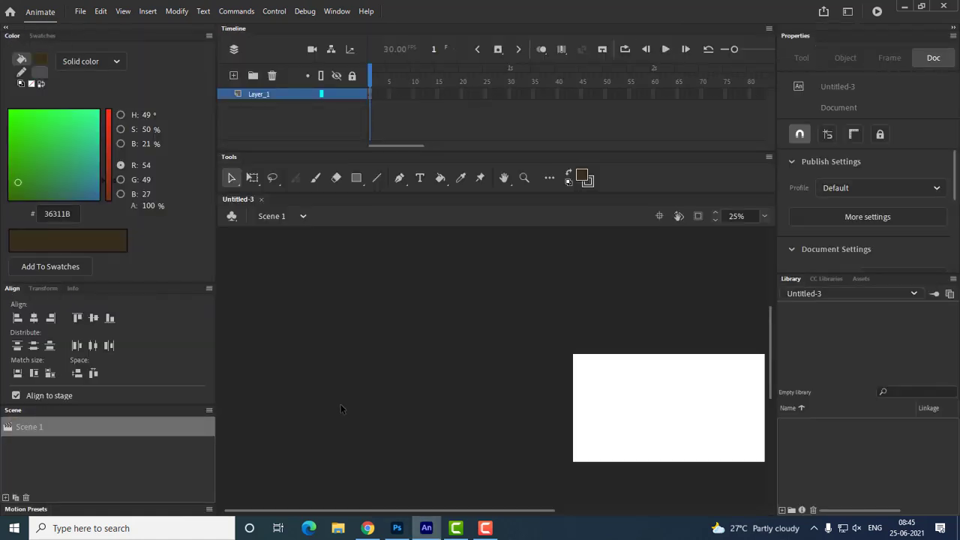
{"action": "left_click", "coordinate": [849, 13]}
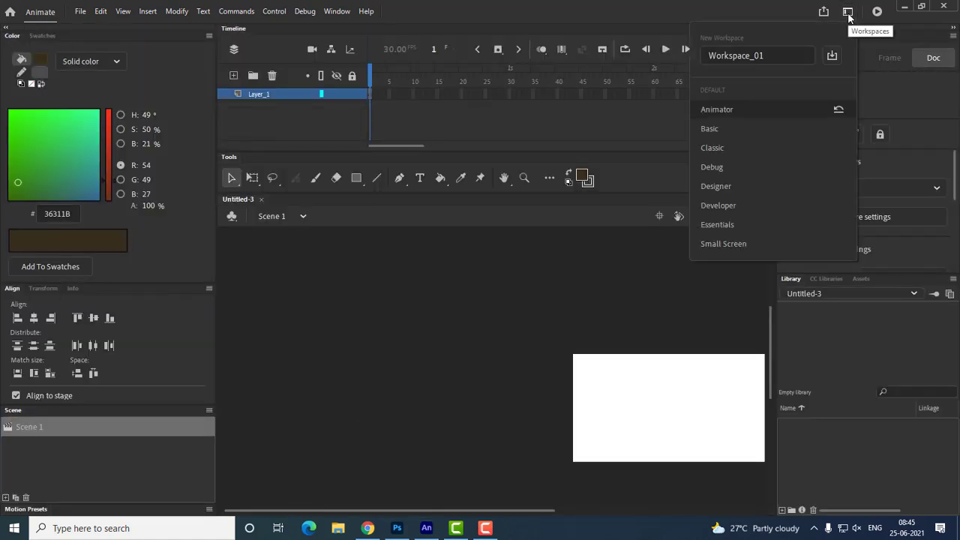
{"action": "left_click", "coordinate": [734, 130]}
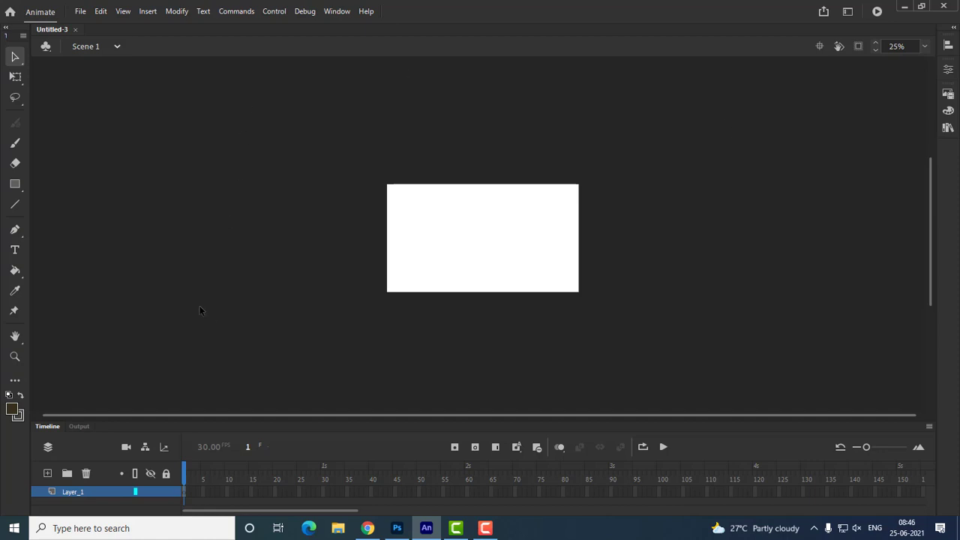
Try out the Classic and Small Screen workspaces
{"action": "left_click", "coordinate": [847, 11]}
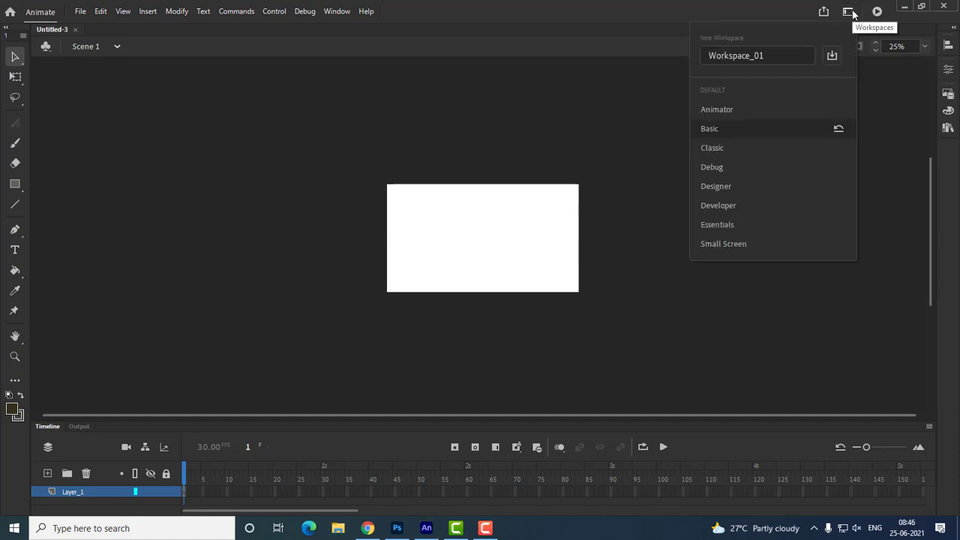
{"action": "left_click", "coordinate": [744, 150]}
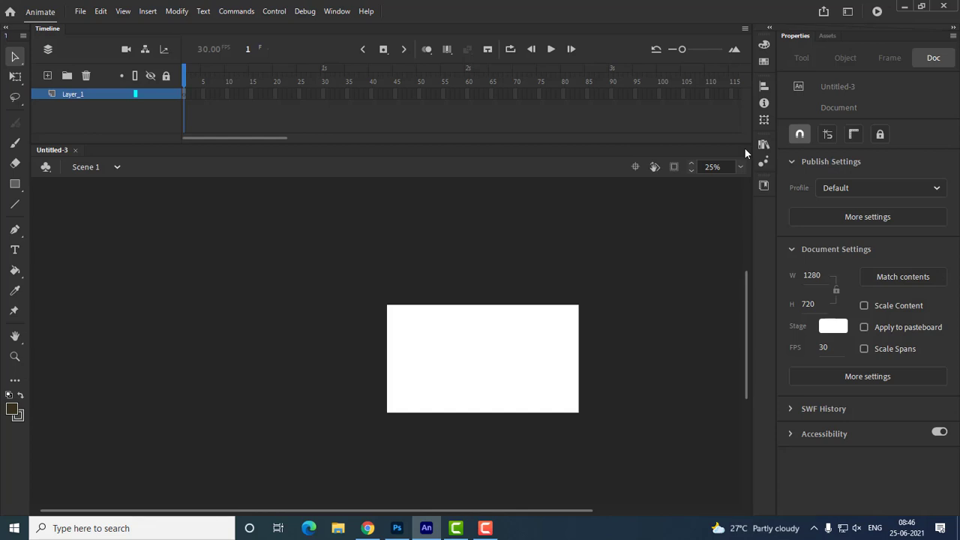
{"action": "left_click", "coordinate": [849, 12]}
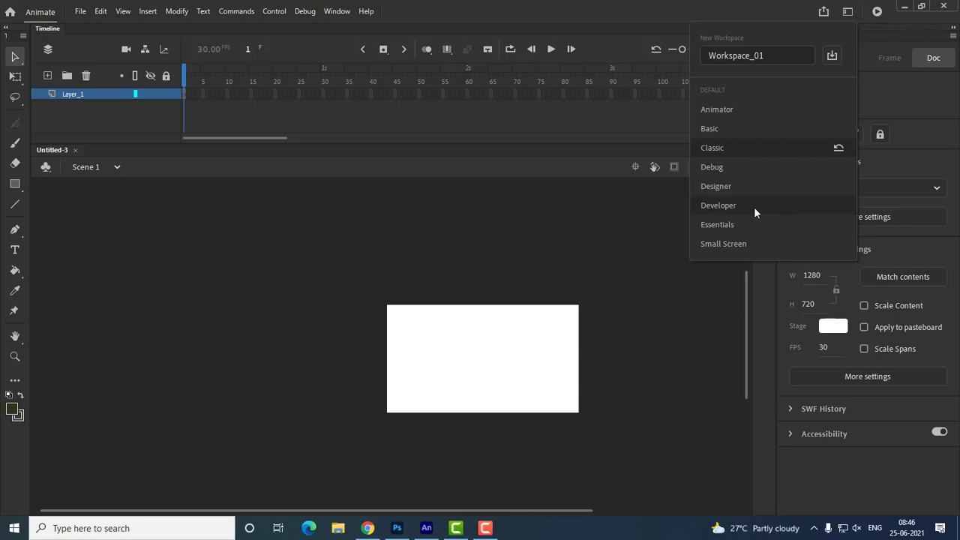
{"action": "left_click", "coordinate": [748, 244]}
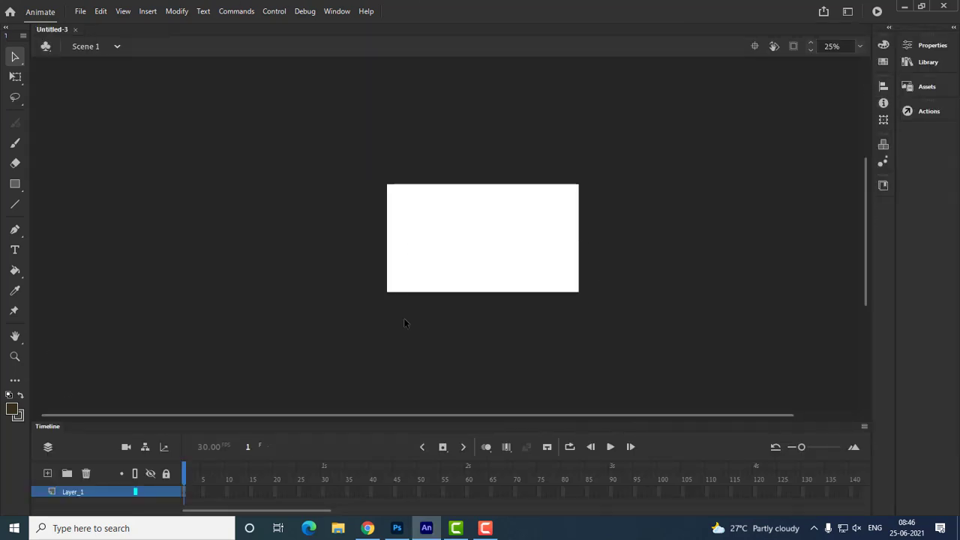
Set the workspace to Essentials
{"action": "left_click", "coordinate": [848, 12]}
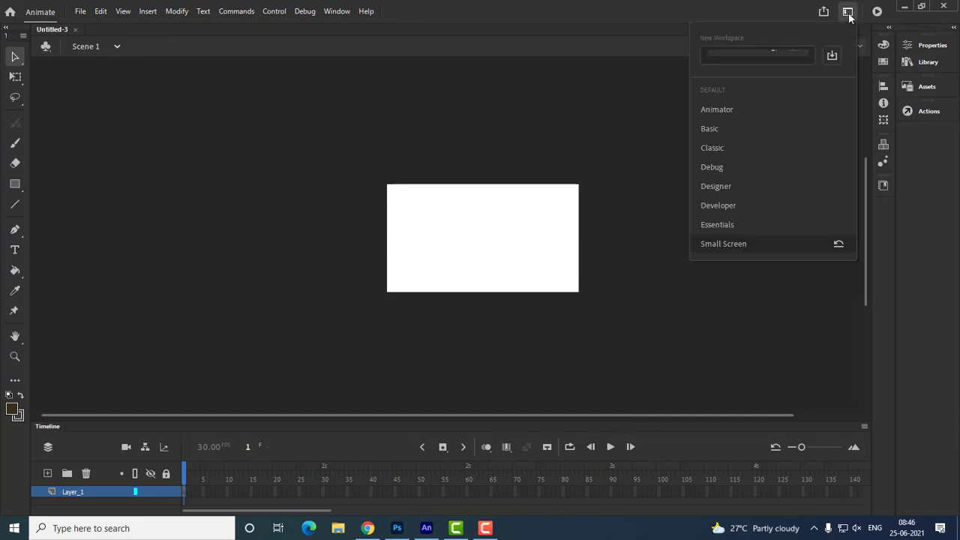
{"action": "left_click", "coordinate": [737, 224]}
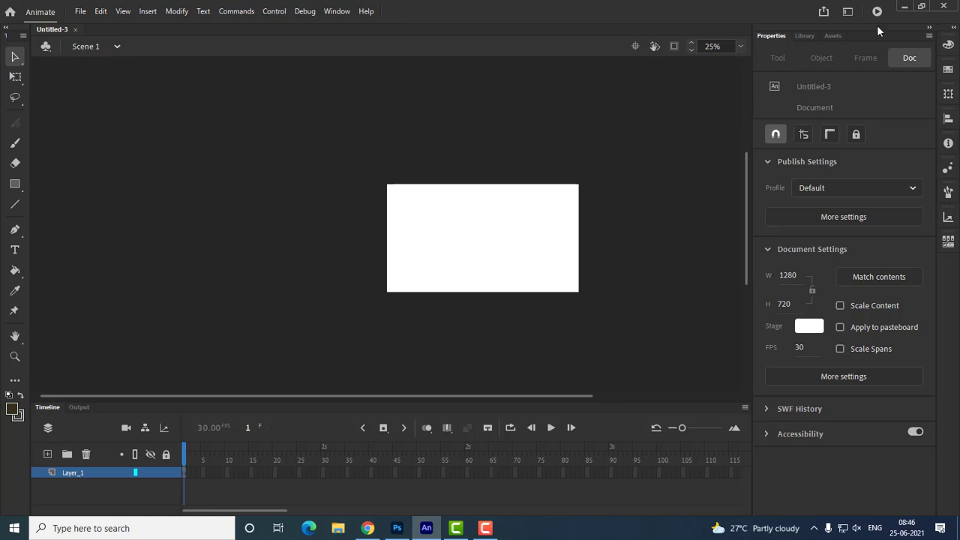
{"action": "left_click", "coordinate": [848, 11]}
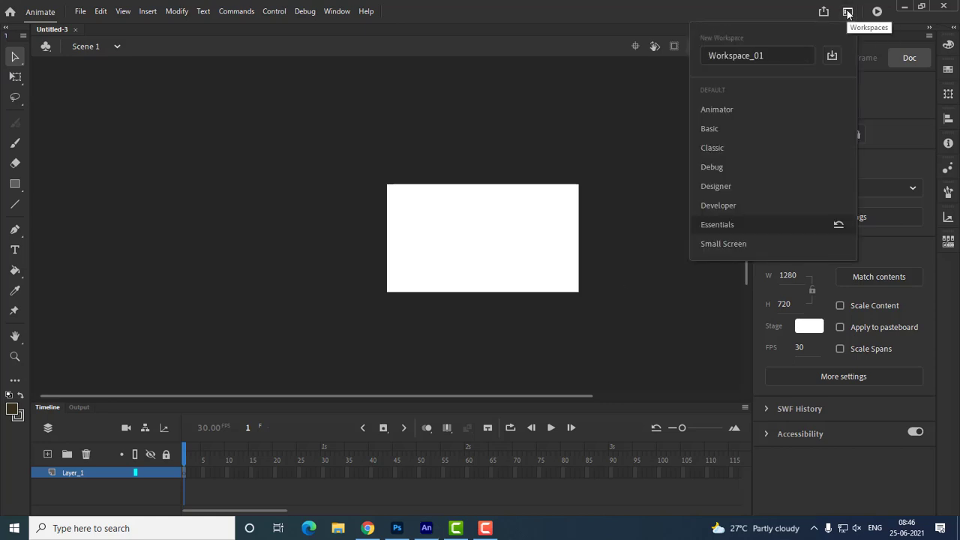
{"action": "left_click", "coordinate": [777, 54]}
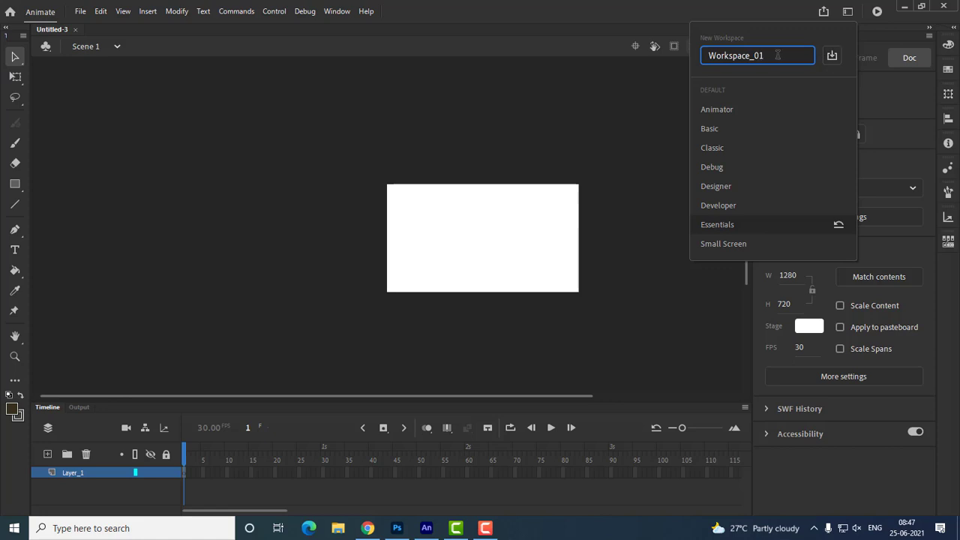
{"action": "left_click", "coordinate": [647, 102]}
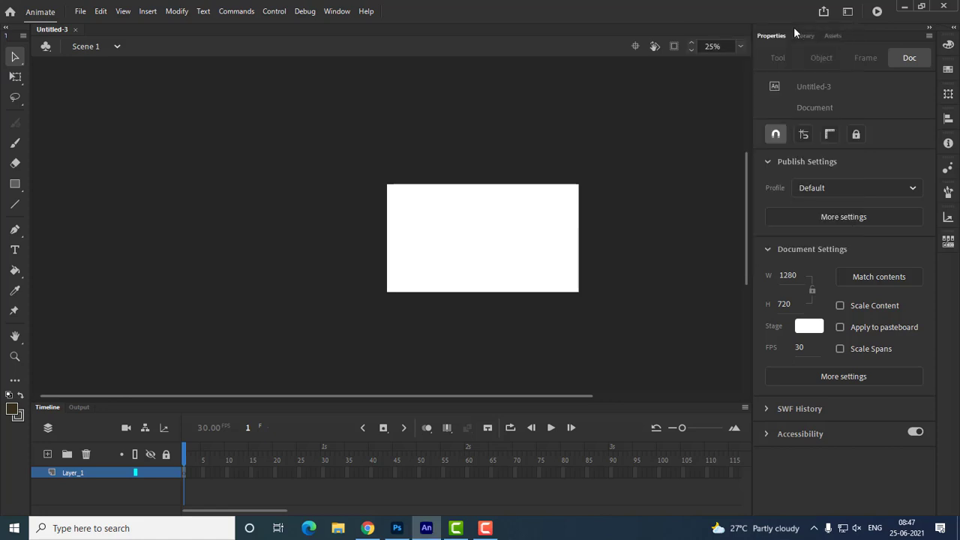
Undock the Properties panel and float it over the stage
{"action": "left_click_drag", "start_coordinate": [771, 34], "coordinate": [450, 71]}
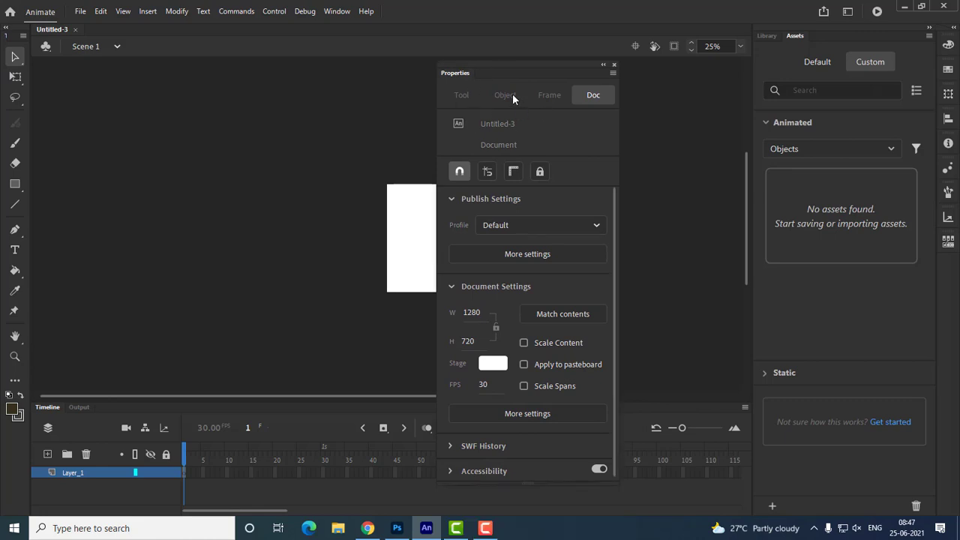
Open the Align panel and group it as a tab with the floating Properties panel, collapsing and re-expanding the group
{"action": "key", "text": "ctrl+k"}
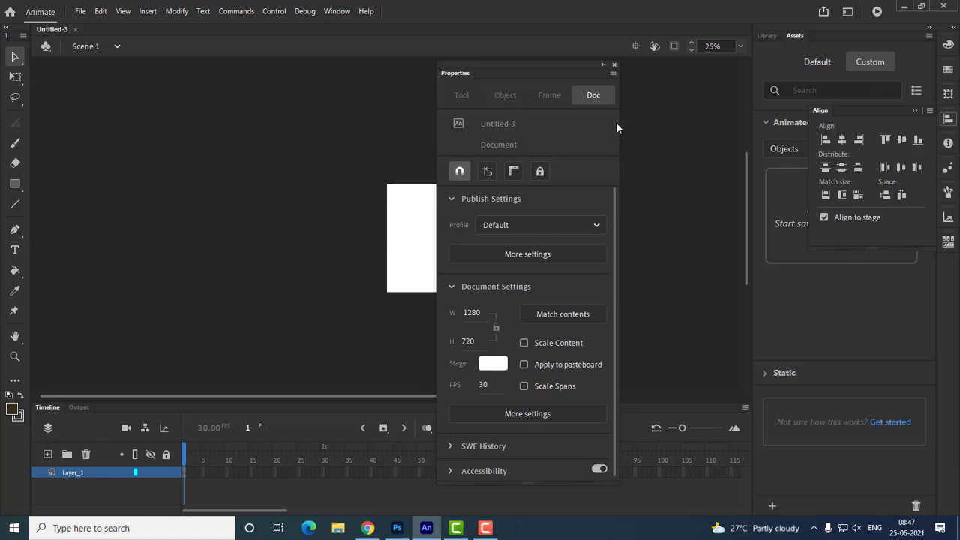
{"action": "left_click_drag", "start_coordinate": [845, 113], "coordinate": [519, 75]}
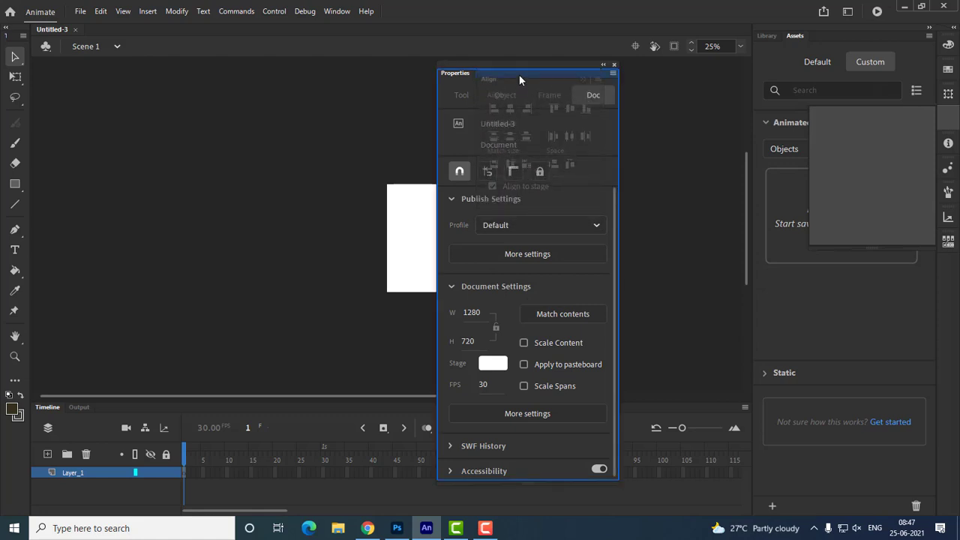
{"action": "left_click_drag", "start_coordinate": [519, 75], "coordinate": [519, 75]}
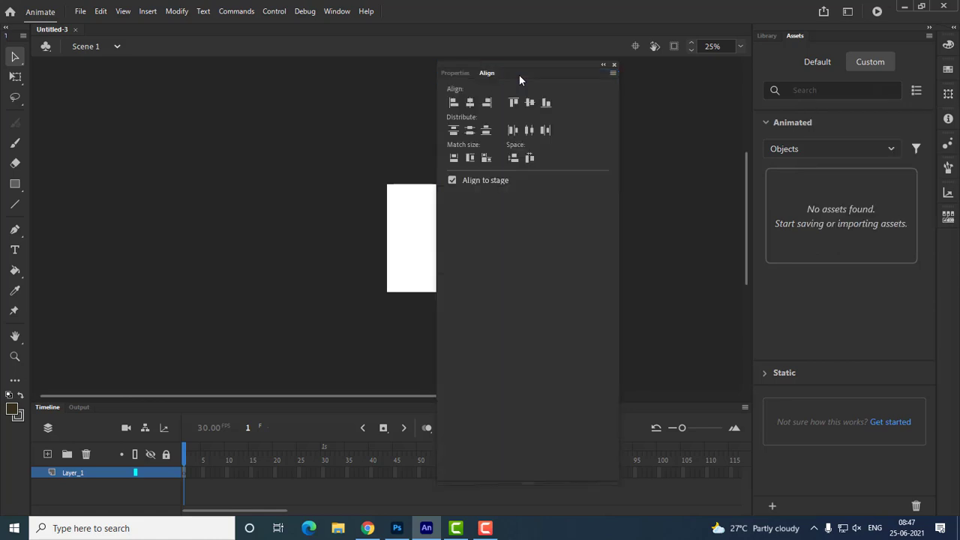
{"action": "left_click", "coordinate": [604, 66]}
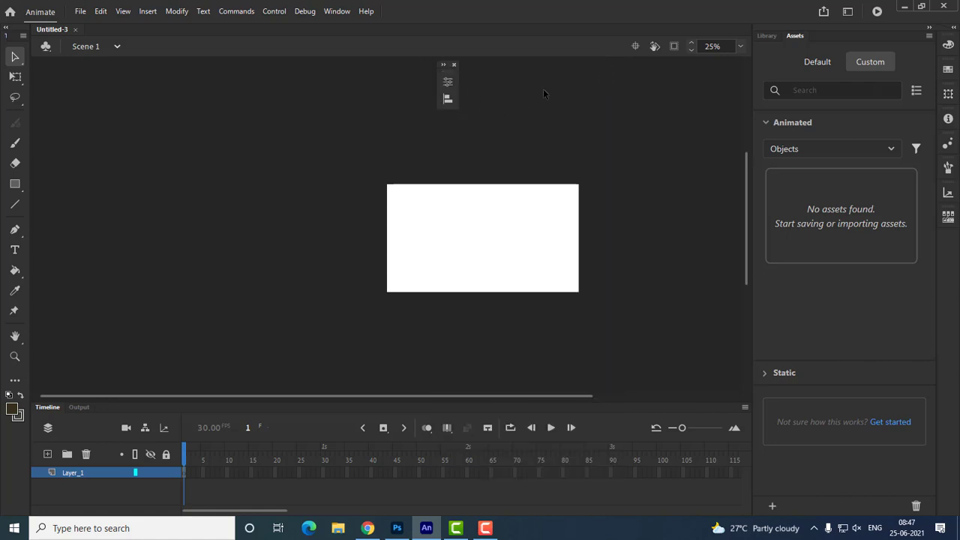
{"action": "left_click", "coordinate": [444, 66]}
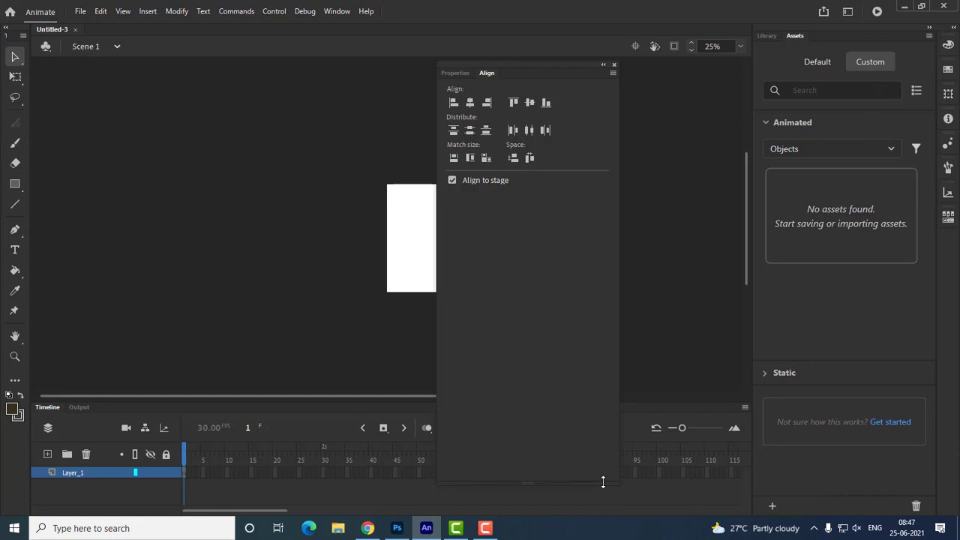
Save the customized layout as Workspace_01 and switch back to a default workspace with the Properties panel docked
{"action": "left_click", "coordinate": [848, 12]}
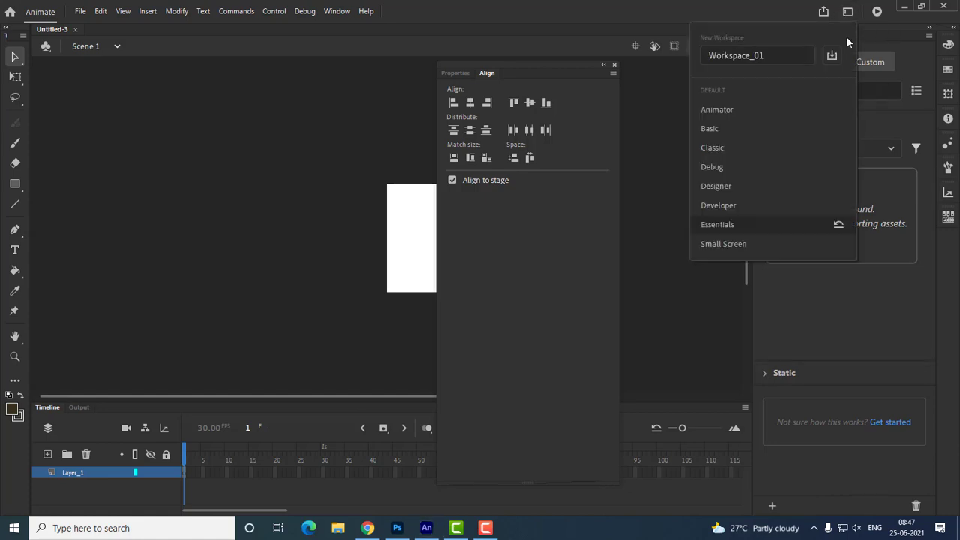
{"action": "left_click", "coordinate": [833, 56]}
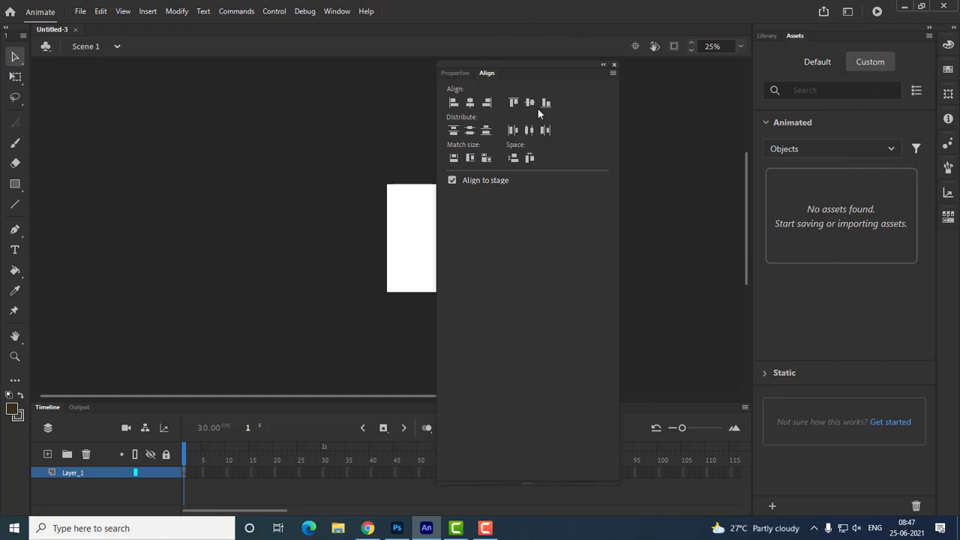
{"action": "left_click", "coordinate": [850, 13]}
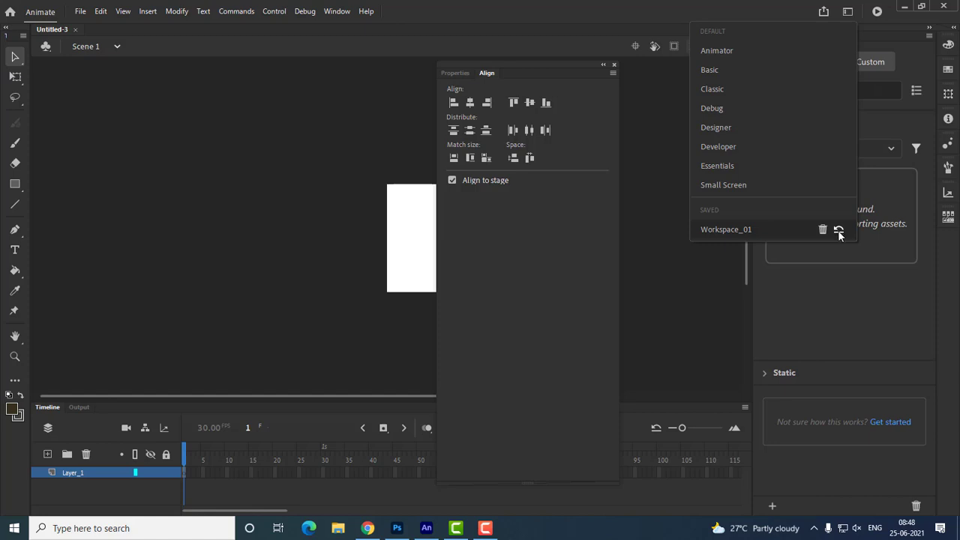
{"action": "left_click", "coordinate": [763, 183]}
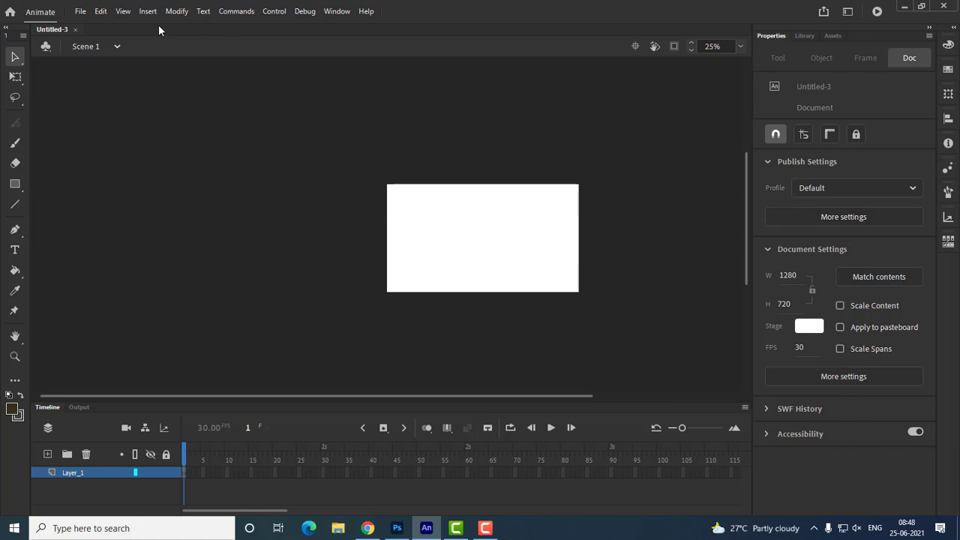
Open the general preferences and change the undo mode to Object-level Undo, accepting the loss of undo history
{"action": "left_click", "coordinate": [102, 18]}
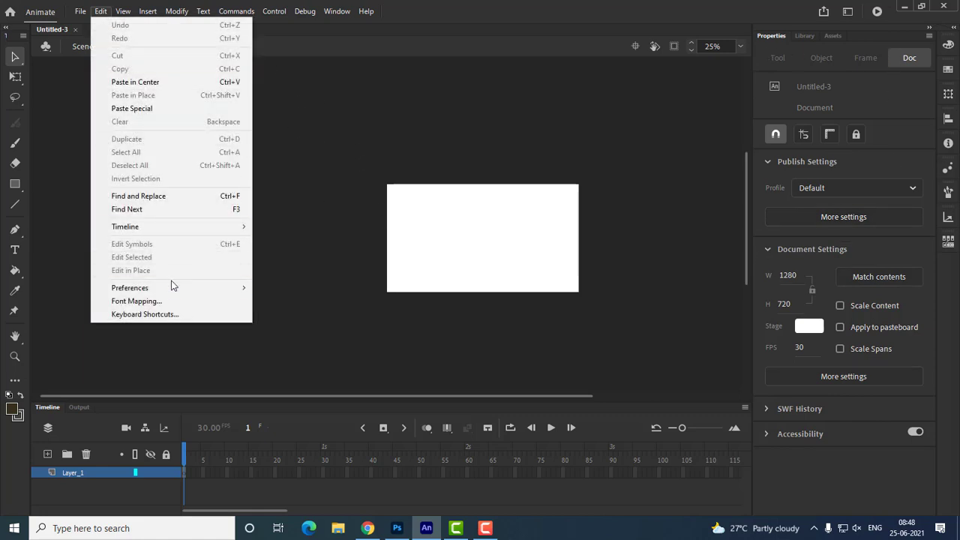
{"action": "mouse_move", "coordinate": [168, 294]}
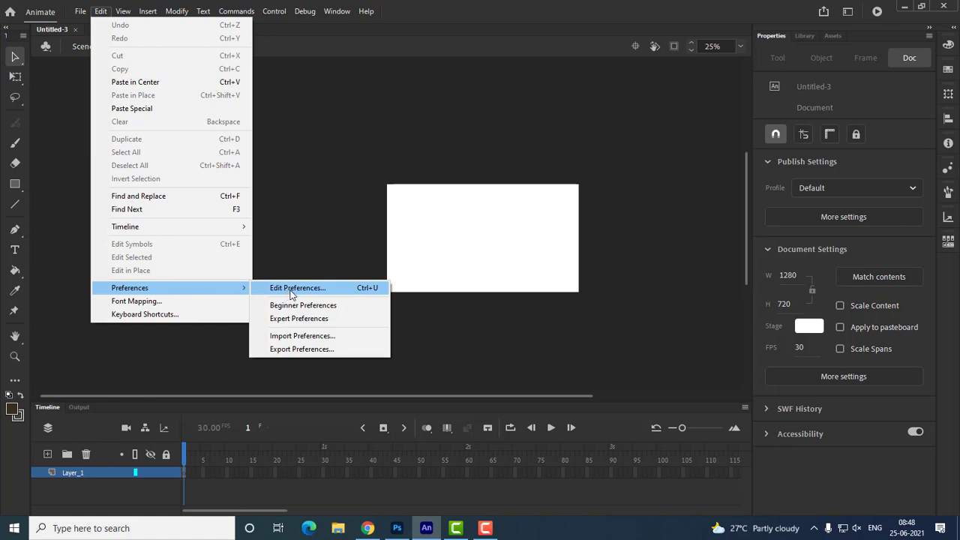
{"action": "left_click", "coordinate": [369, 288]}
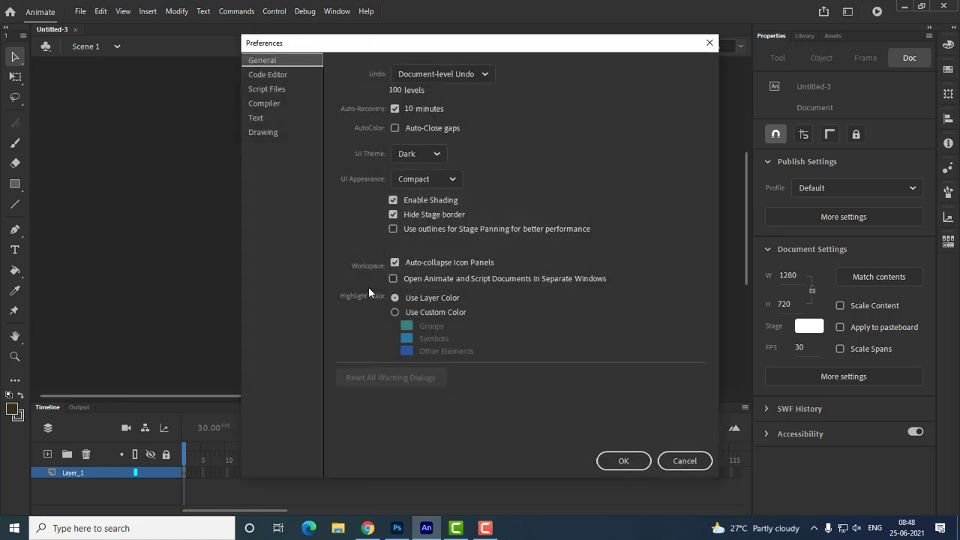
{"action": "left_click", "coordinate": [463, 73]}
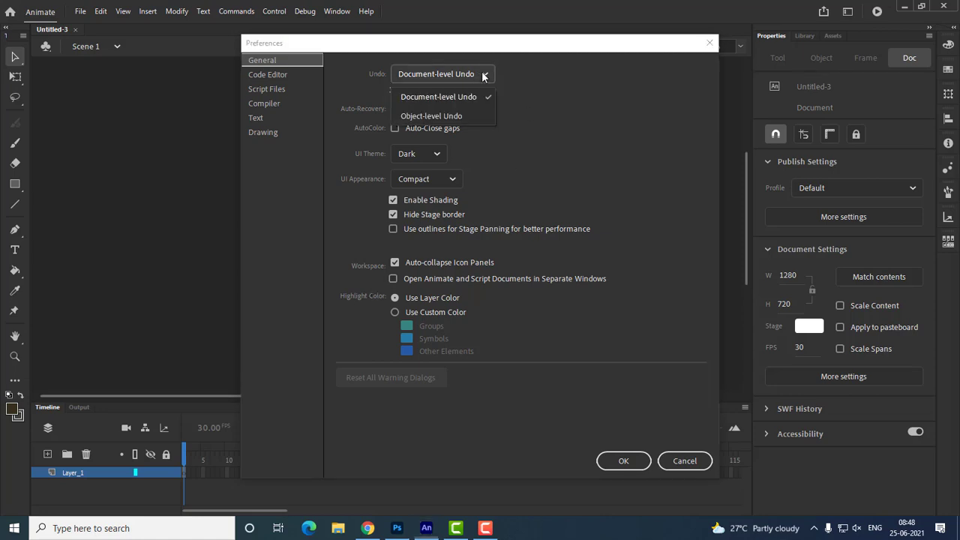
{"action": "left_click", "coordinate": [462, 116]}
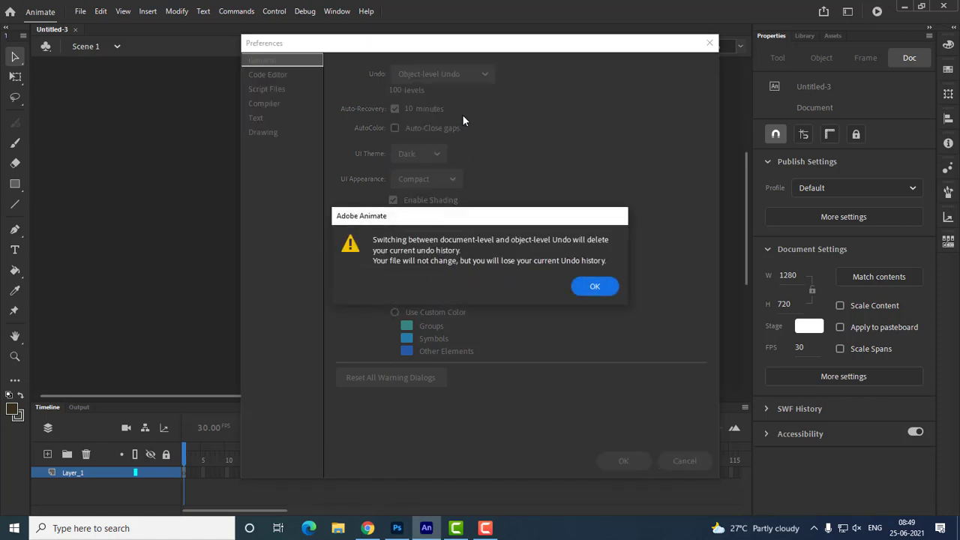
{"action": "left_click", "coordinate": [595, 289]}
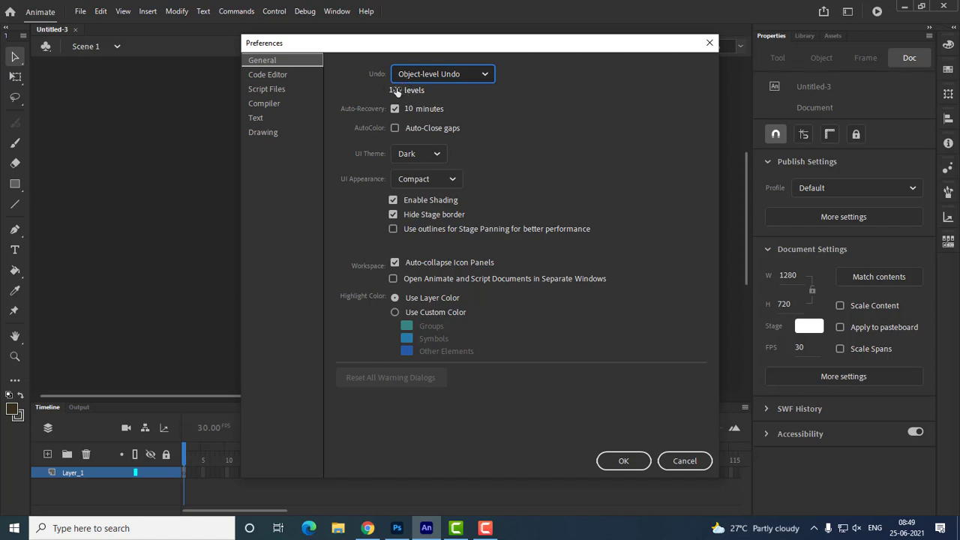
Try 300 undo levels in the general preferences and set the number back to 100
{"action": "left_click_drag", "start_coordinate": [396, 90], "coordinate": [610, 91]}
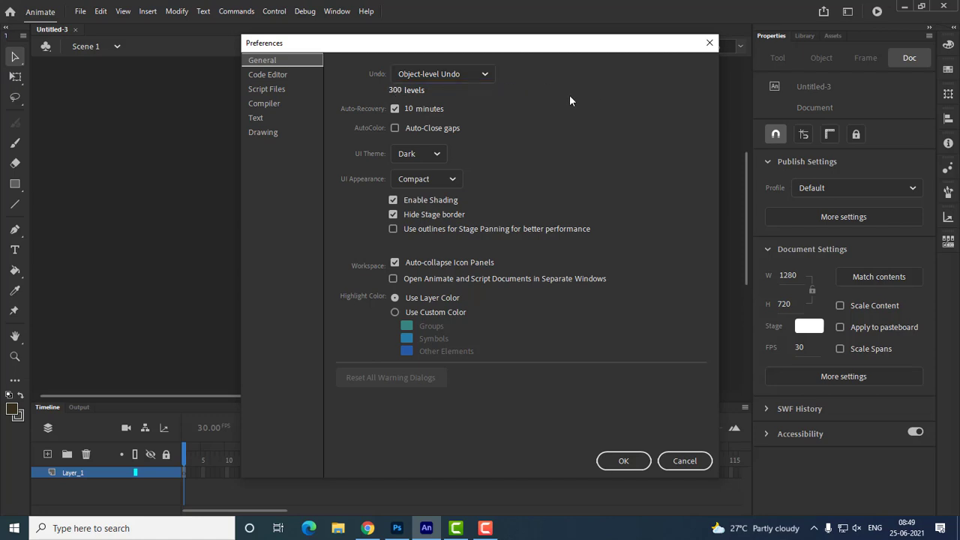
{"action": "left_click", "coordinate": [395, 90]}
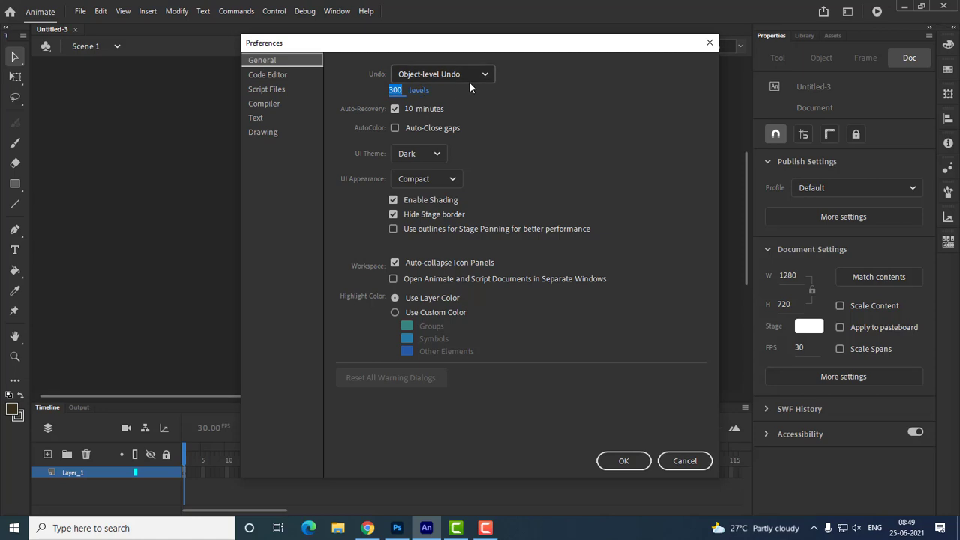
{"action": "type", "text": "100"}
{"action": "key", "text": "Return"}
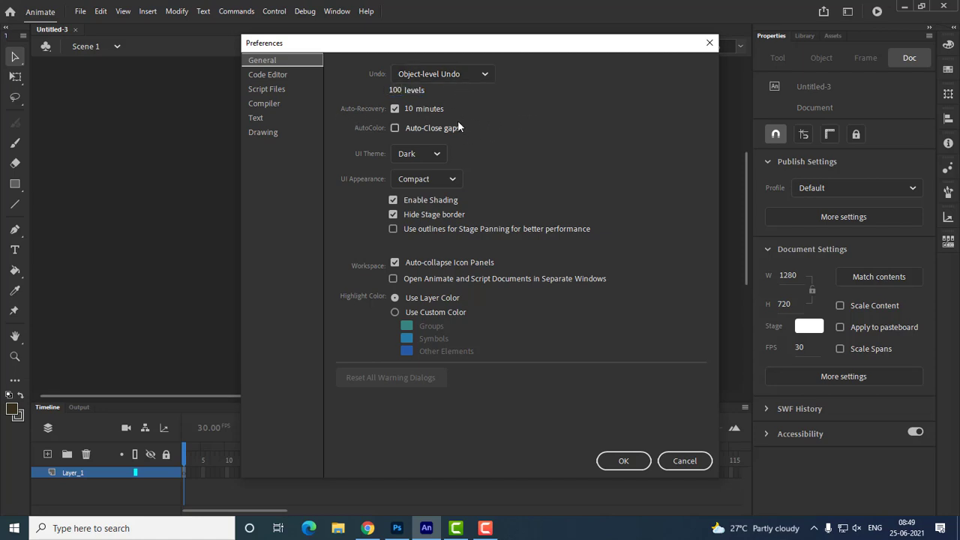
Try the Light UI theme in the preferences and return to the Dark theme
{"action": "left_click_drag", "start_coordinate": [480, 50], "coordinate": [405, 51]}
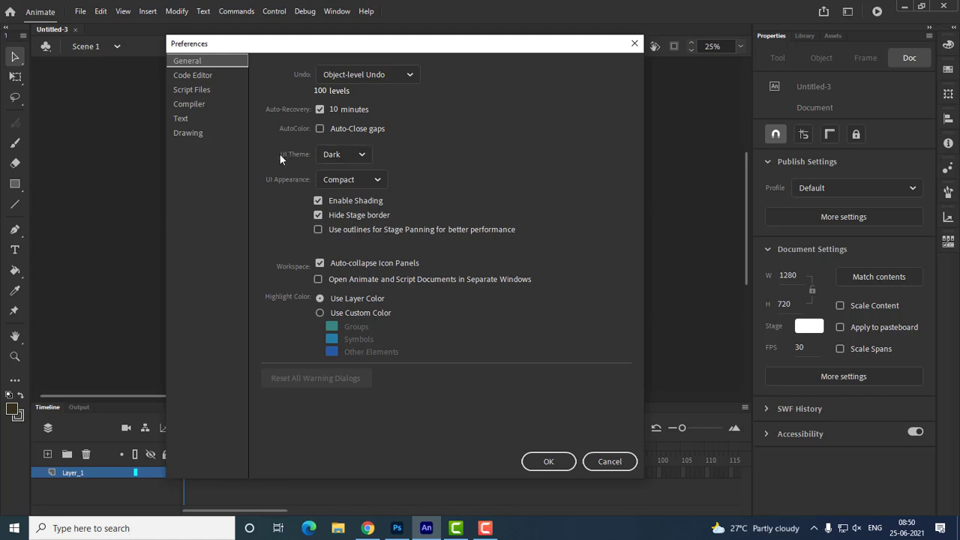
{"action": "left_click", "coordinate": [354, 155]}
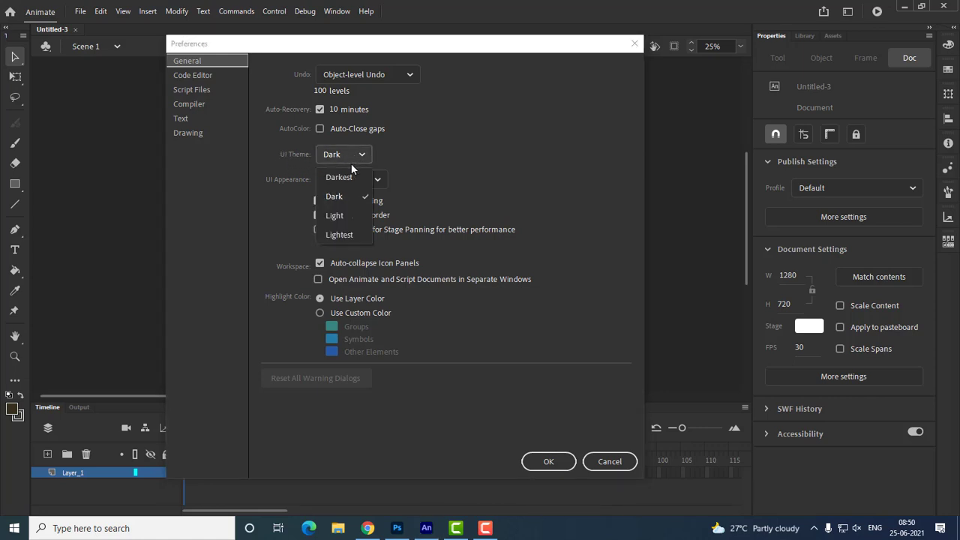
{"action": "left_click", "coordinate": [347, 215]}
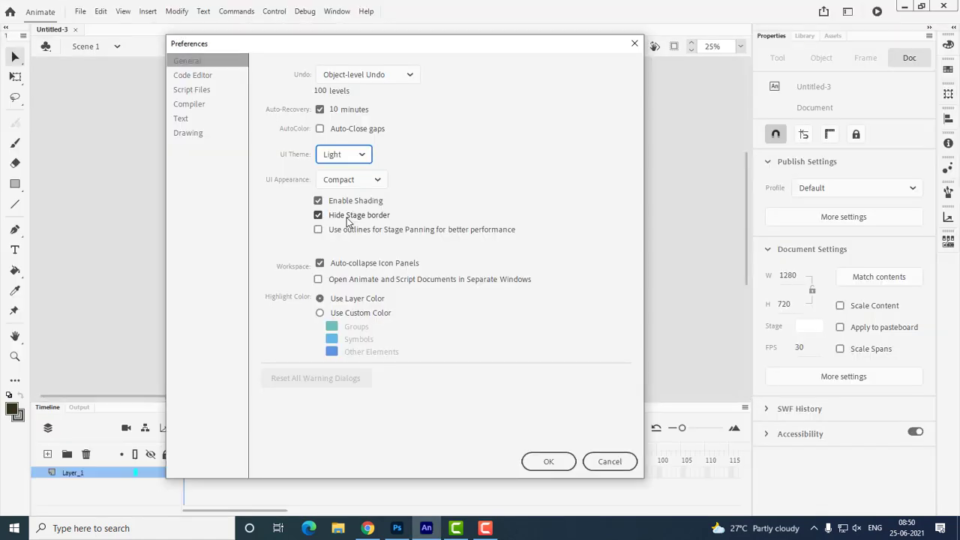
{"action": "left_click", "coordinate": [357, 155]}
{"action": "left_click", "coordinate": [354, 198]}
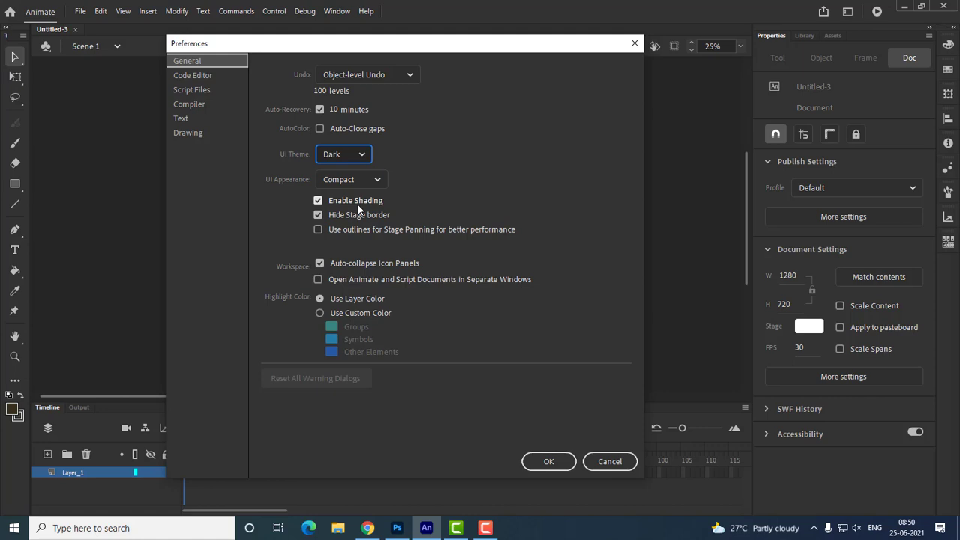
Turn Enable Shading off and on again, and close the preferences without saving the changes
{"action": "left_click", "coordinate": [347, 202]}
{"action": "left_click", "coordinate": [346, 201]}
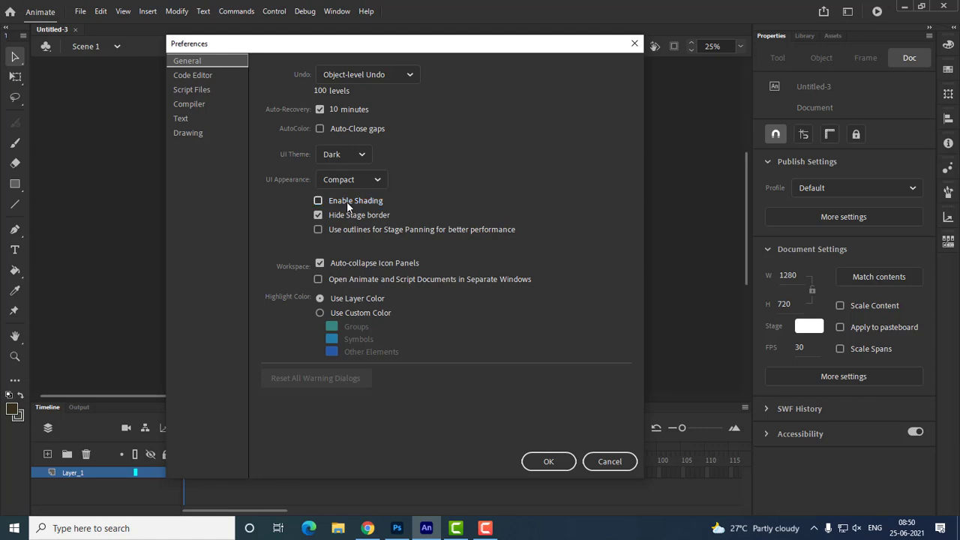
{"action": "left_click", "coordinate": [346, 201]}
{"action": "left_click_drag", "start_coordinate": [365, 46], "coordinate": [724, 84]}
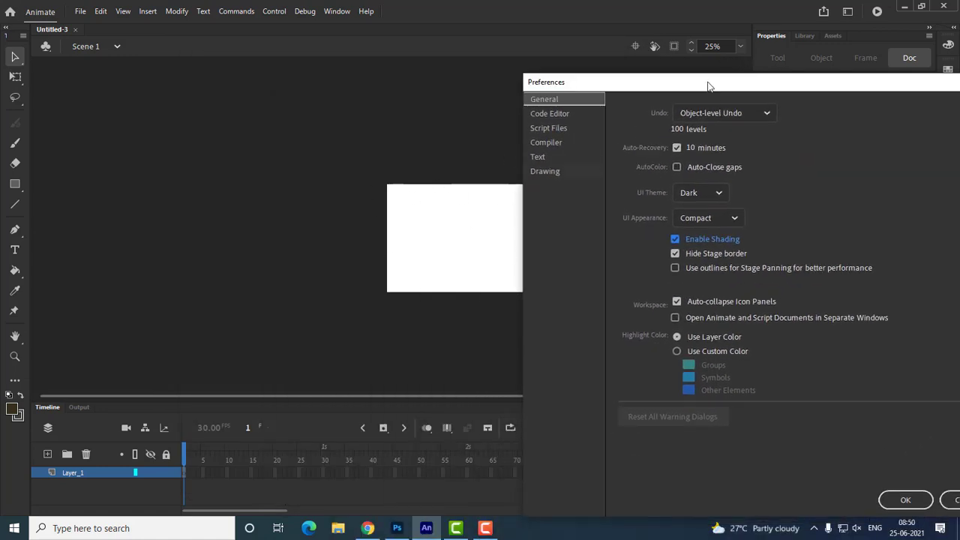
{"action": "left_click_drag", "start_coordinate": [710, 90], "coordinate": [397, 47]}
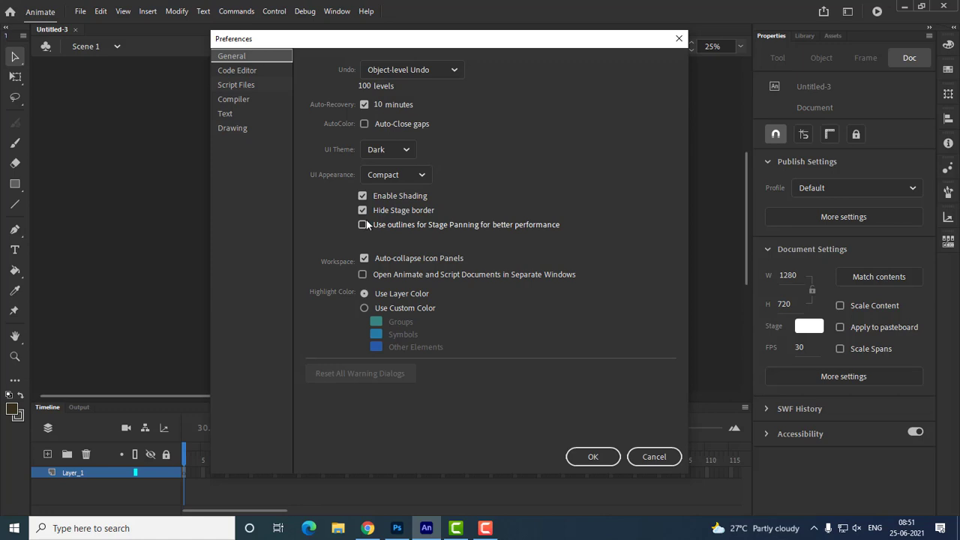
{"action": "left_click", "coordinate": [654, 456]}
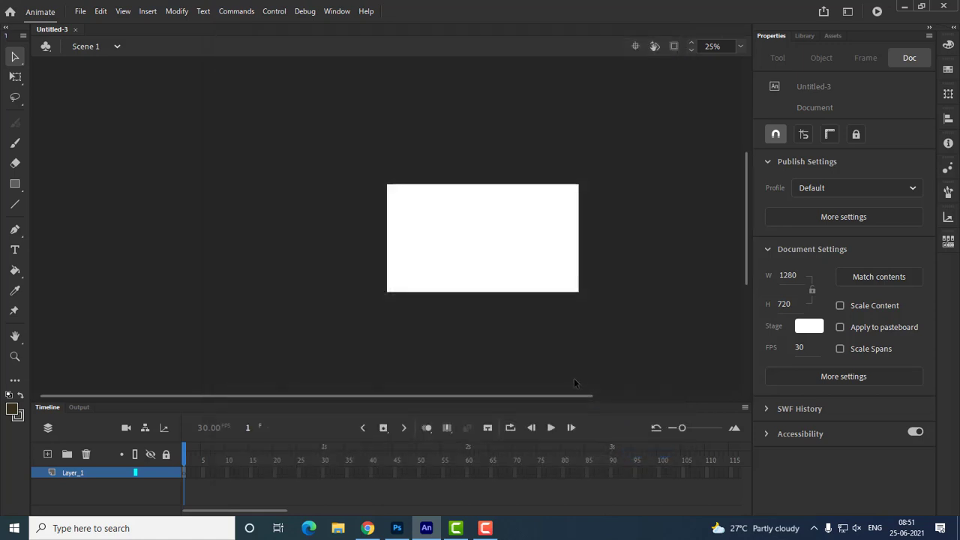